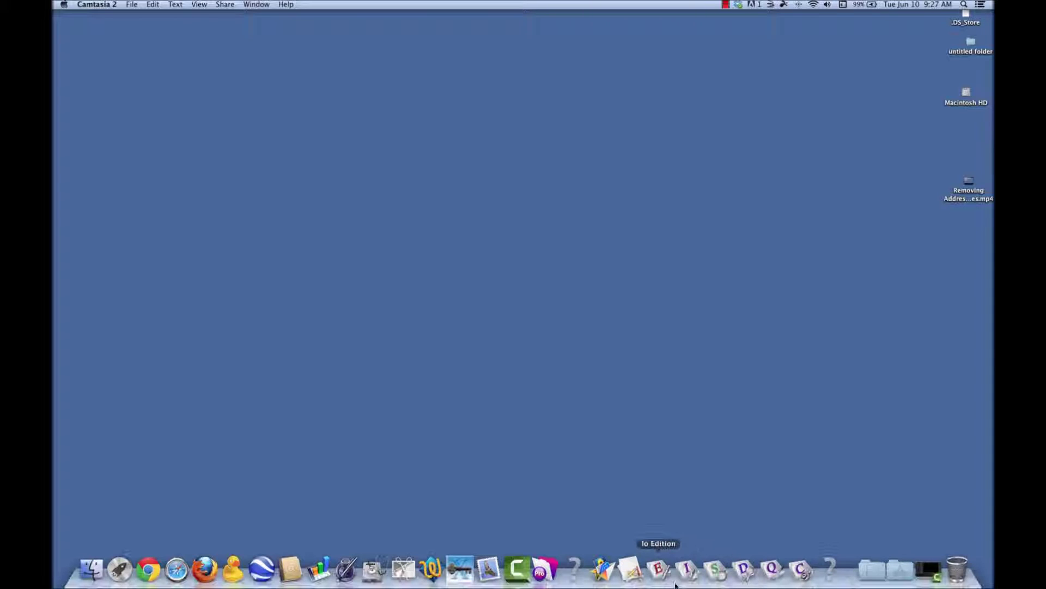
Launch Io Edition, open the A4 design Aspects and Houses for the current chart, and place its window clear of the library windows.
{"action": "left_click", "coordinate": [659, 570]}
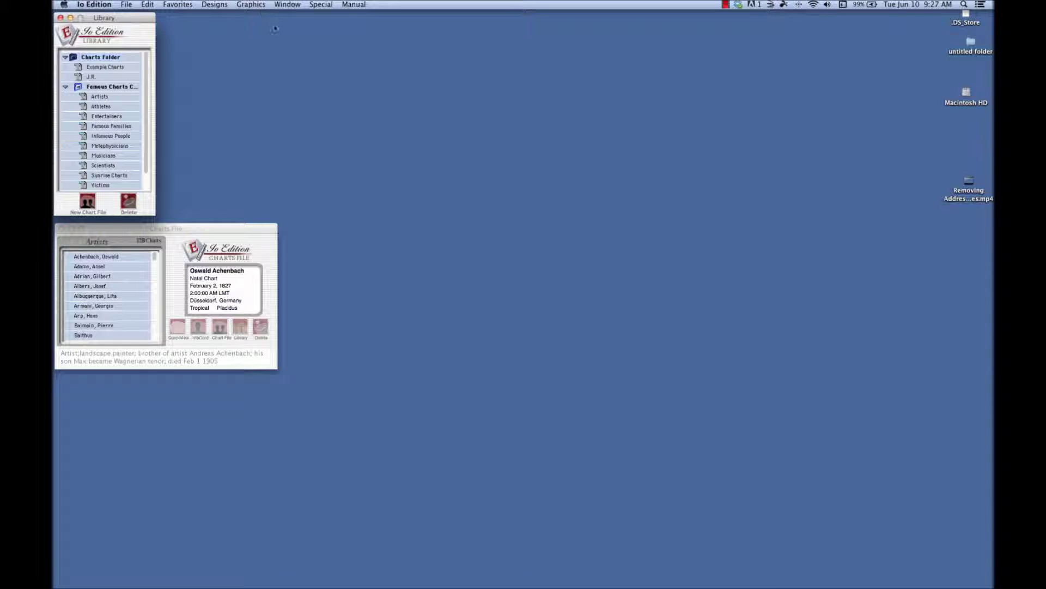
{"action": "left_click", "coordinate": [212, 4]}
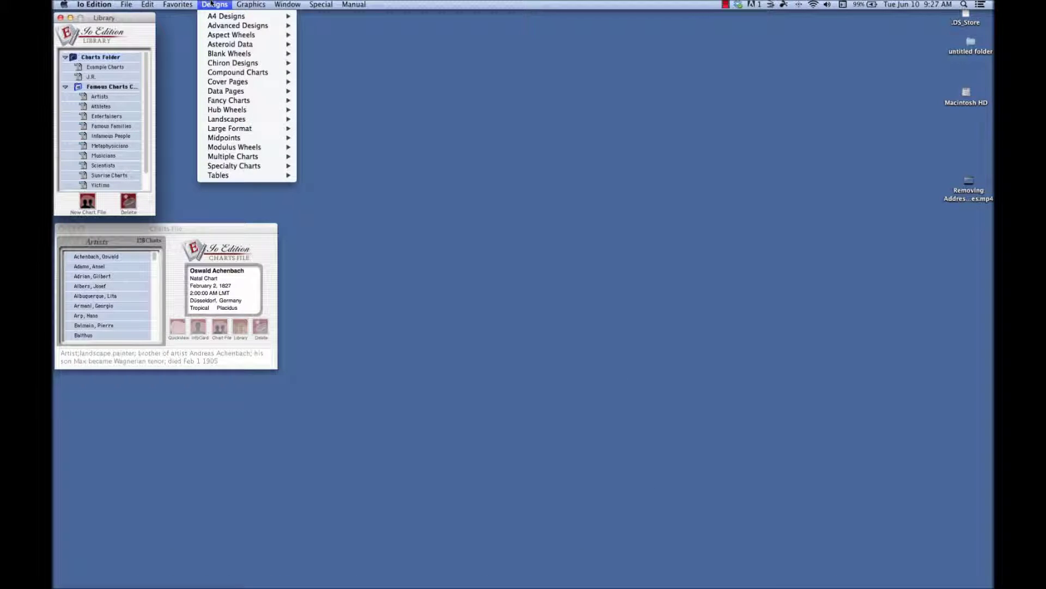
{"action": "mouse_move", "coordinate": [212, 17]}
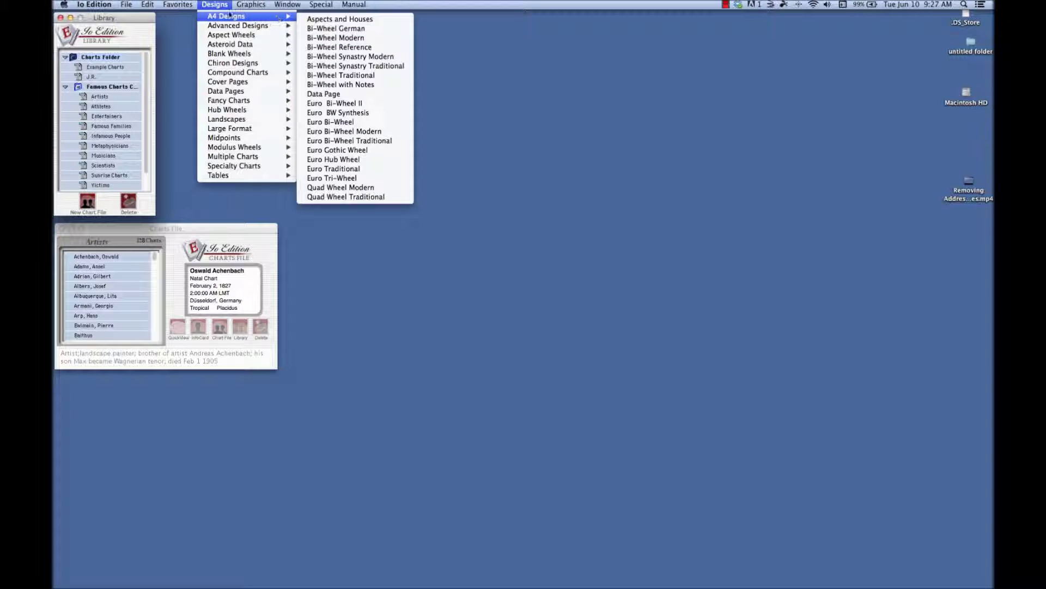
{"action": "left_click", "coordinate": [322, 19]}
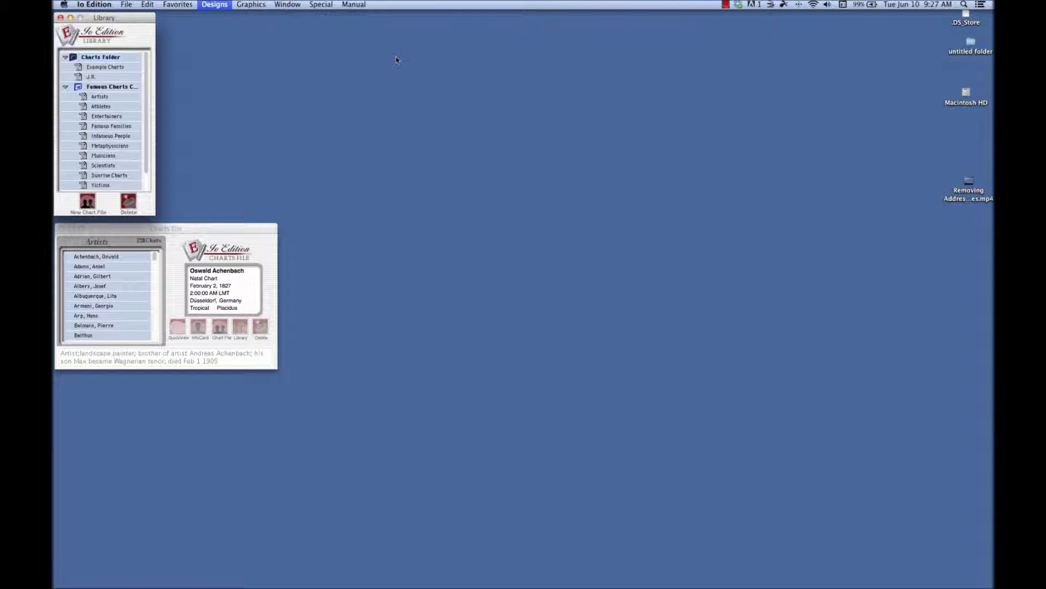
{"action": "left_click_drag", "start_coordinate": [347, 57], "coordinate": [683, 57]}
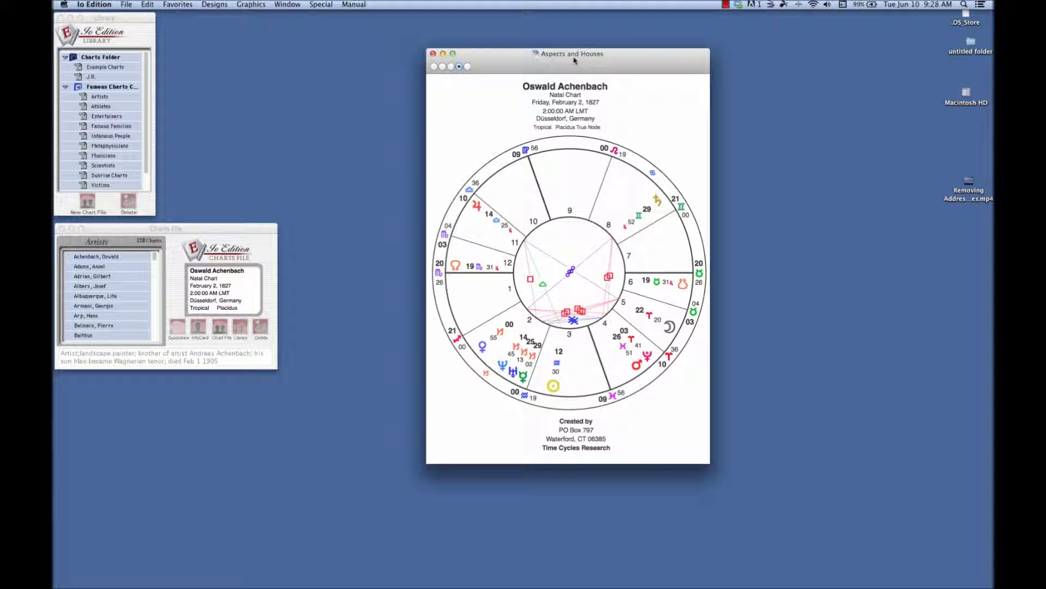
{"action": "left_click_drag", "start_coordinate": [659, 66], "coordinate": [641, 46]}
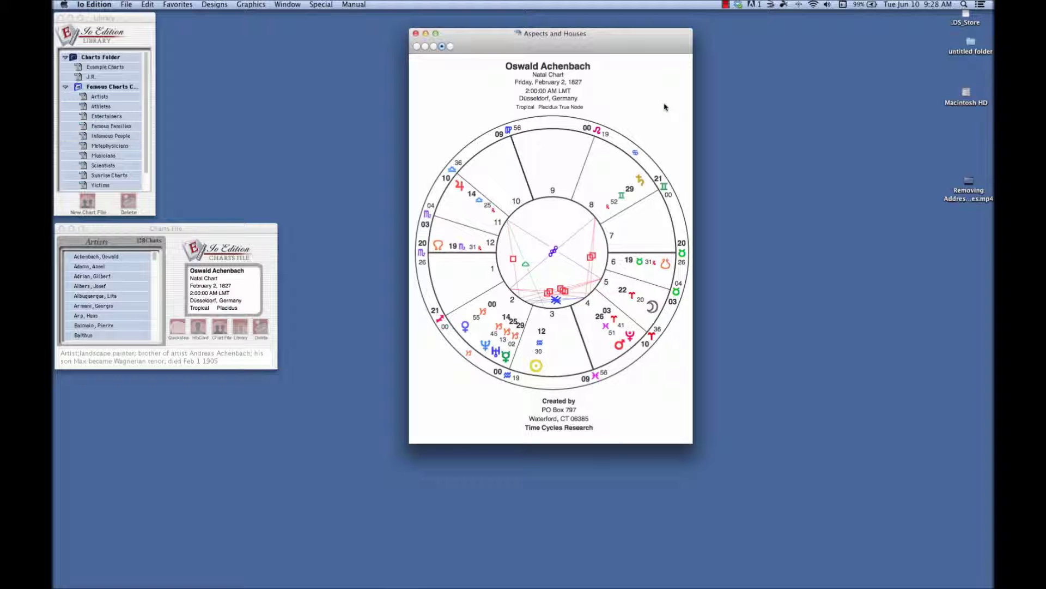
Try the chart's alternative color schemes, including lavender and black backgrounds, and return to the white one.
{"action": "left_click", "coordinate": [433, 46]}
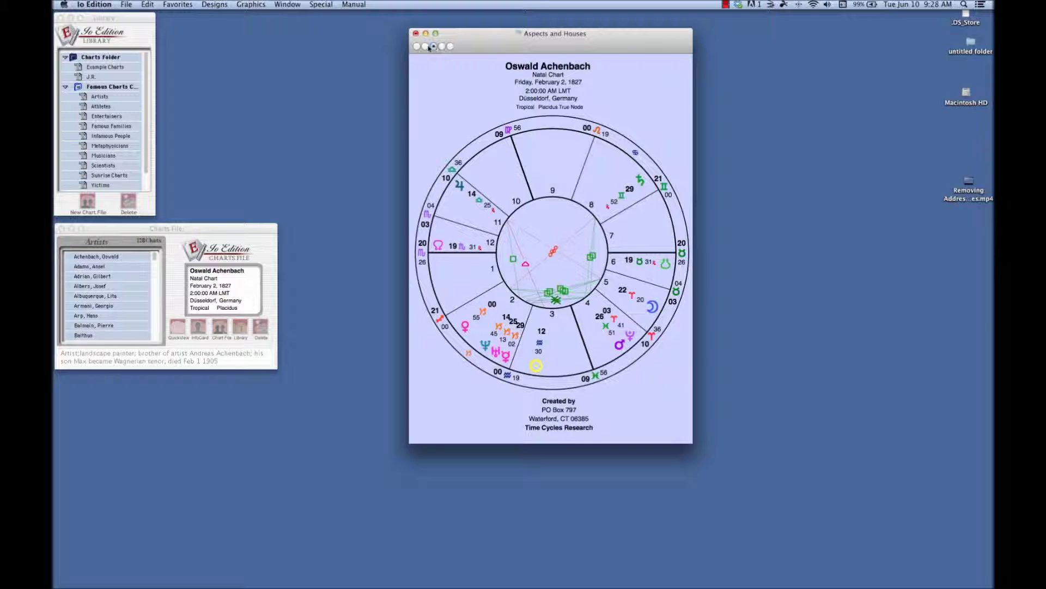
{"action": "left_click", "coordinate": [425, 46]}
{"action": "left_click", "coordinate": [417, 47]}
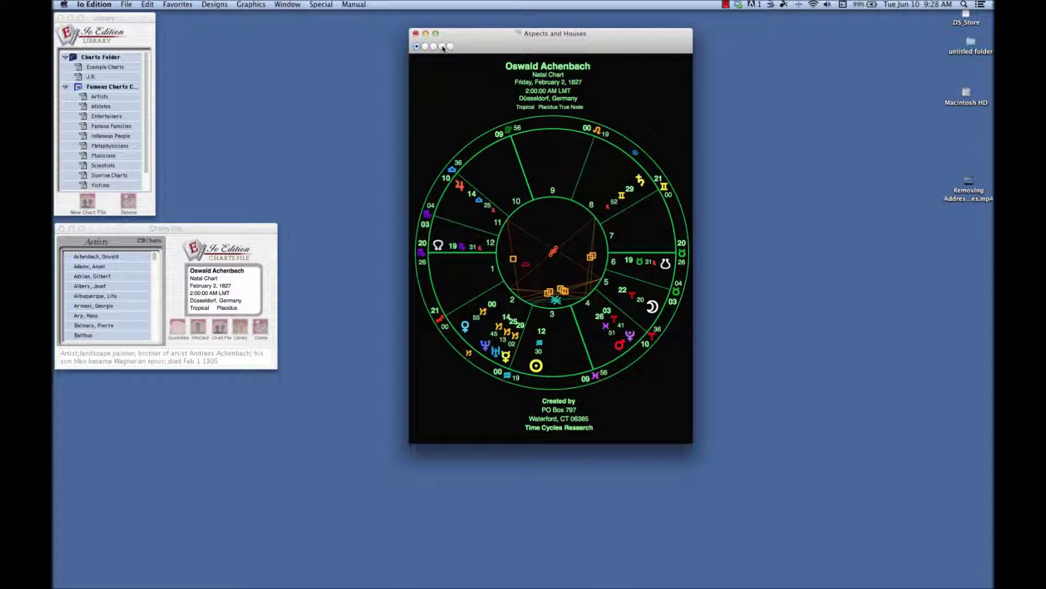
{"action": "left_click", "coordinate": [442, 47]}
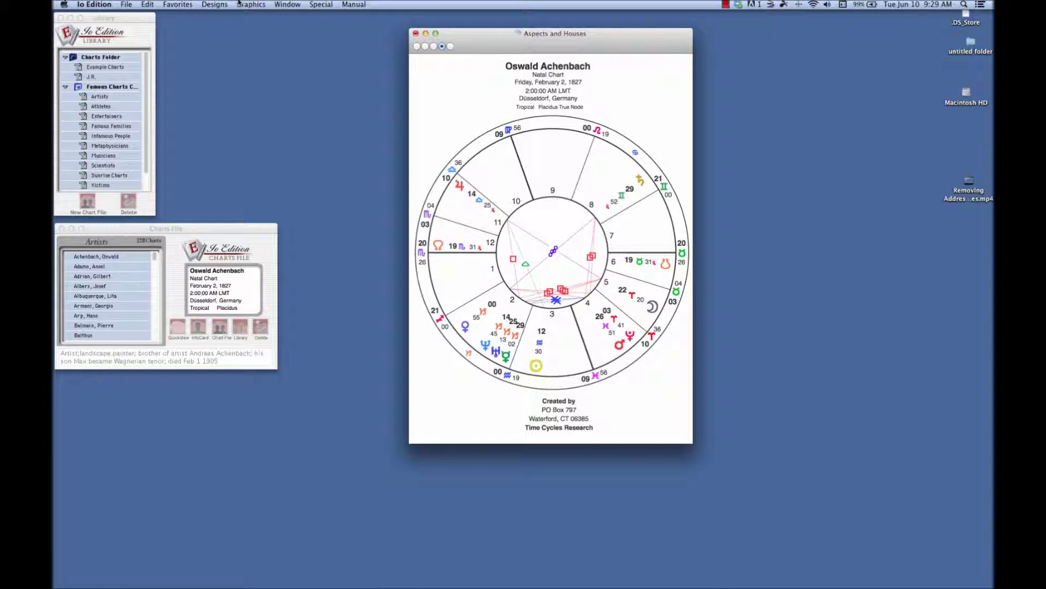
With Graphics Layout active, select the chart title block above the wheel and nudge it slightly upward.
{"action": "left_click", "coordinate": [246, 5]}
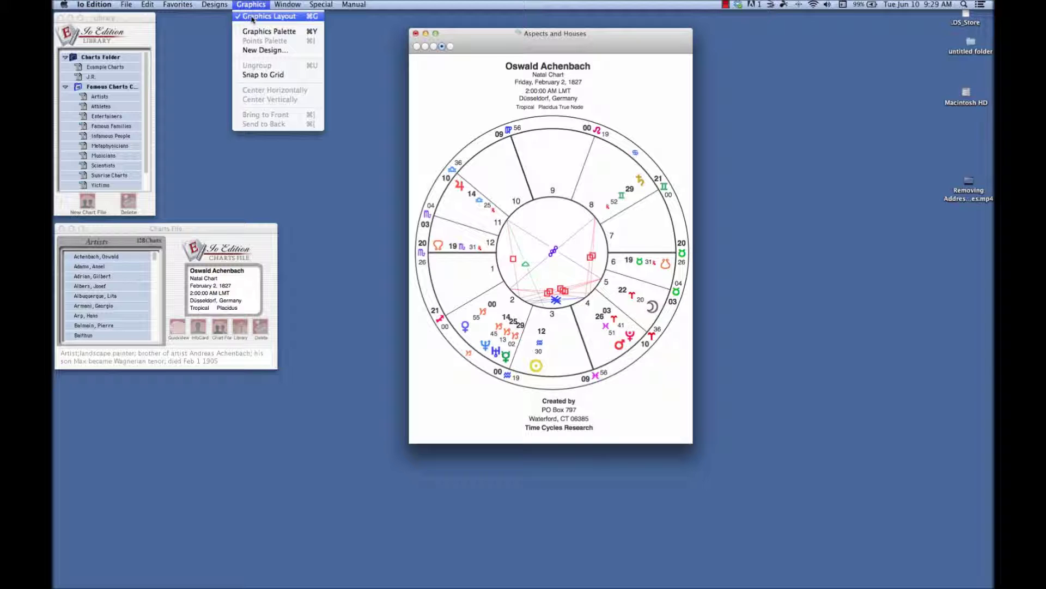
{"action": "left_click", "coordinate": [252, 17]}
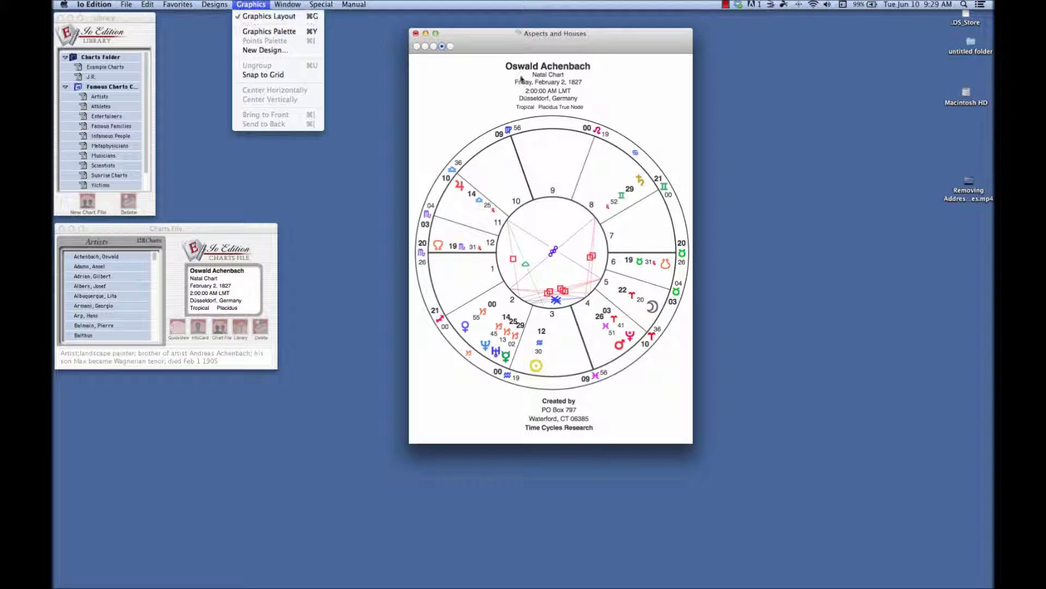
{"action": "left_click", "coordinate": [564, 86]}
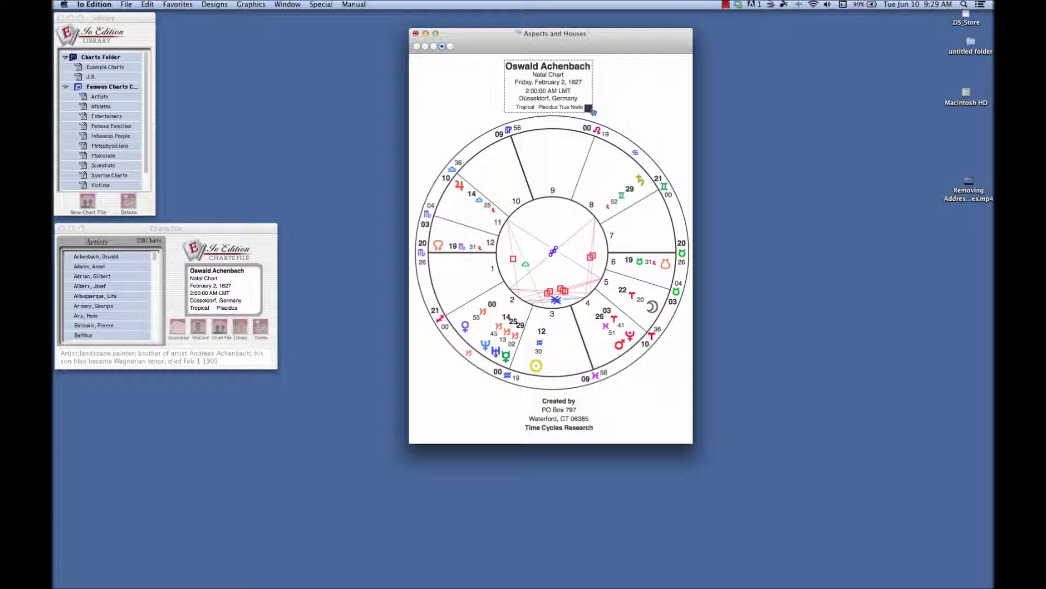
{"action": "left_click_drag", "start_coordinate": [592, 111], "coordinate": [561, 92]}
Make the chart wheel slightly smaller and position it centrally between the title and the credit block.
{"action": "left_click", "coordinate": [567, 199]}
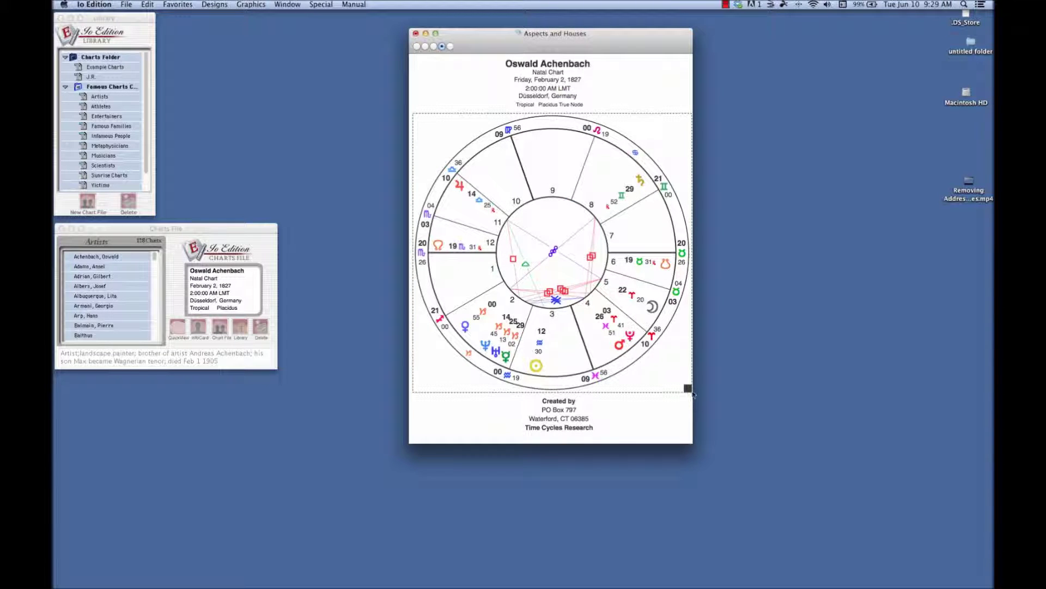
{"action": "left_click_drag", "start_coordinate": [688, 388], "coordinate": [674, 374]}
{"action": "left_click_drag", "start_coordinate": [638, 344], "coordinate": [596, 293]}
{"action": "left_click_drag", "start_coordinate": [545, 242], "coordinate": [594, 260]}
{"action": "left_click_drag", "start_coordinate": [643, 313], "coordinate": [686, 357]}
{"action": "left_click_drag", "start_coordinate": [622, 300], "coordinate": [582, 296]}
{"action": "left_click_drag", "start_coordinate": [649, 359], "coordinate": [681, 386]}
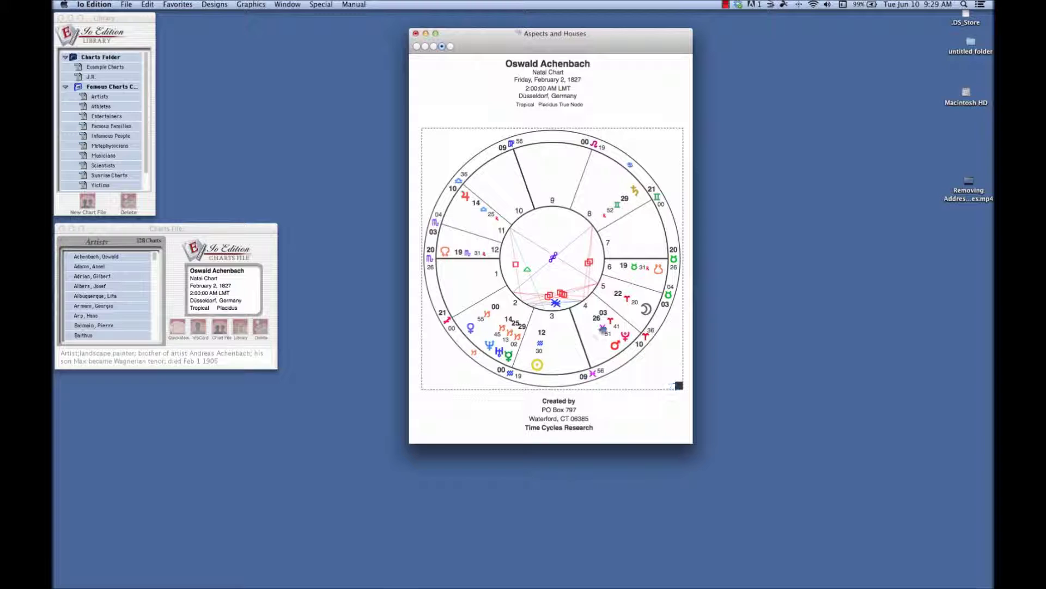
{"action": "left_click_drag", "start_coordinate": [599, 325], "coordinate": [600, 317]}
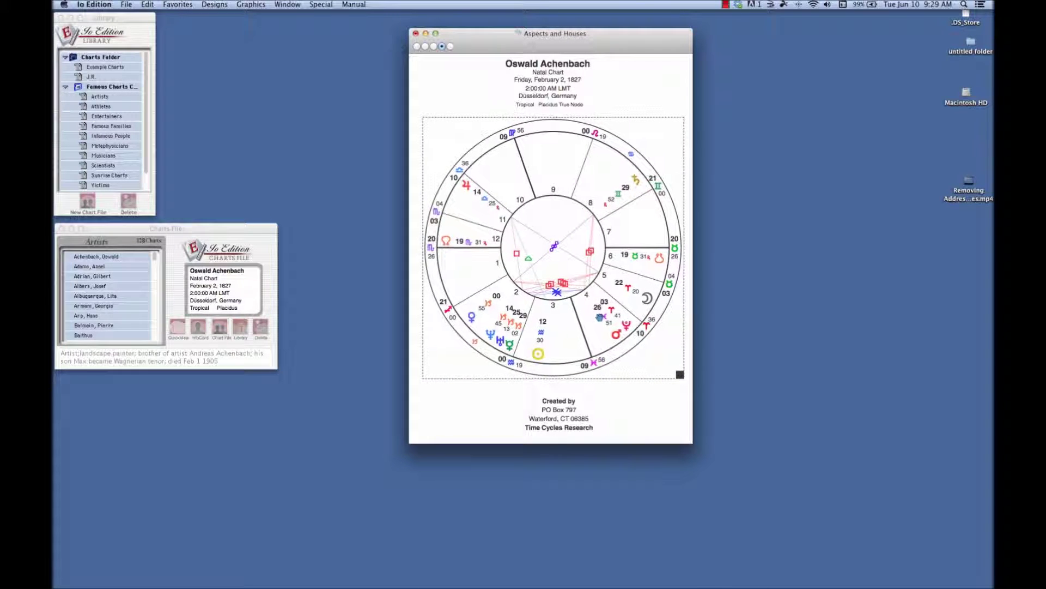
{"action": "left_click_drag", "start_coordinate": [680, 375], "coordinate": [688, 386]}
{"action": "left_click_drag", "start_coordinate": [612, 327], "coordinate": [605, 326]}
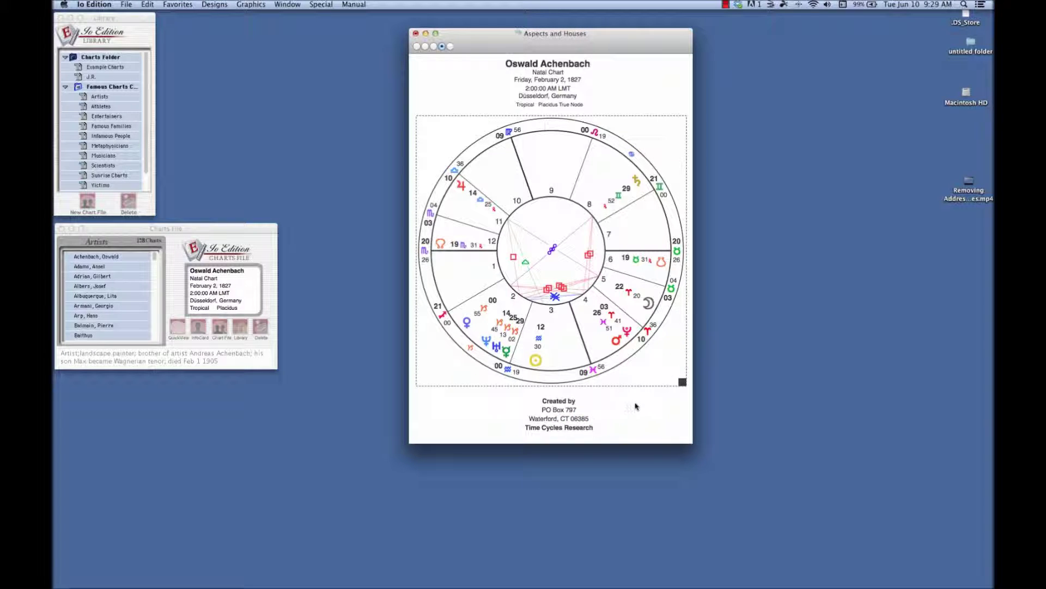
Delete the credit block below the wheel and exclude Address 1, Address 2, and City, State & Postal Code from Prepared By in the Graphics Palette.
{"action": "left_click", "coordinate": [557, 420]}
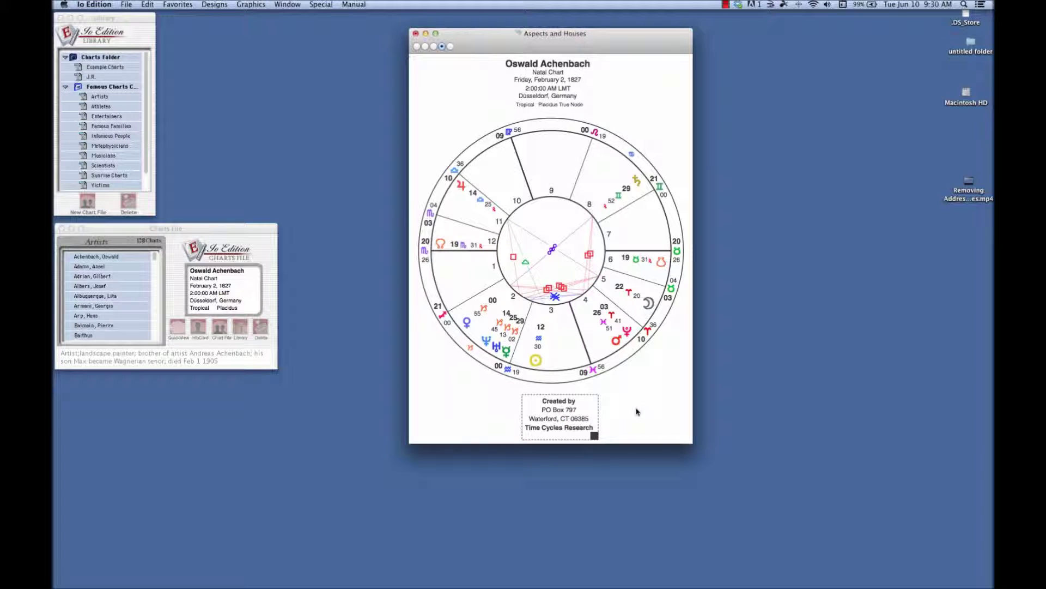
{"action": "key", "text": "Delete"}
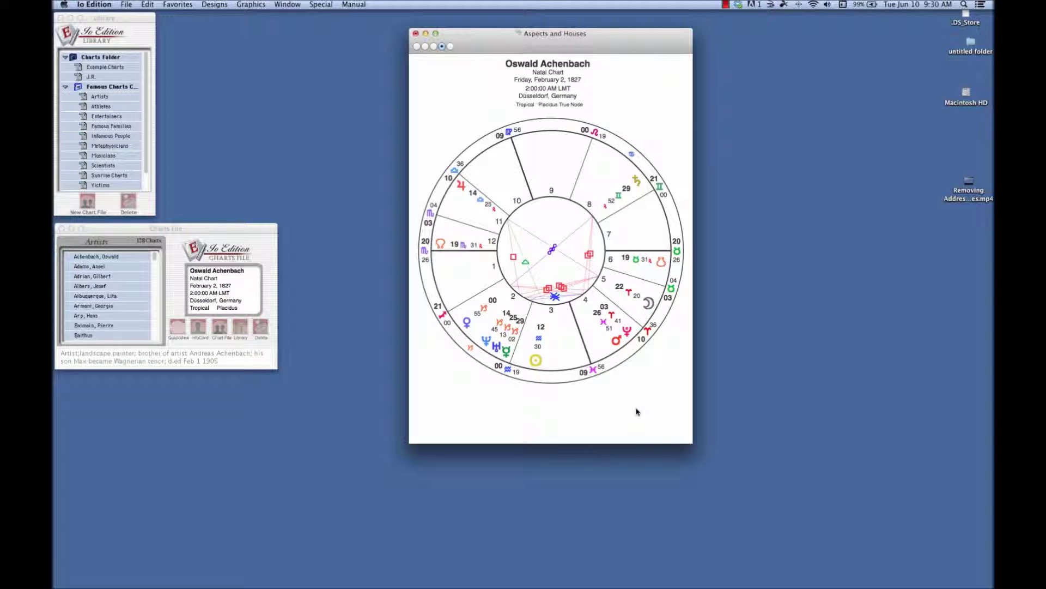
{"action": "left_click", "coordinate": [250, 5]}
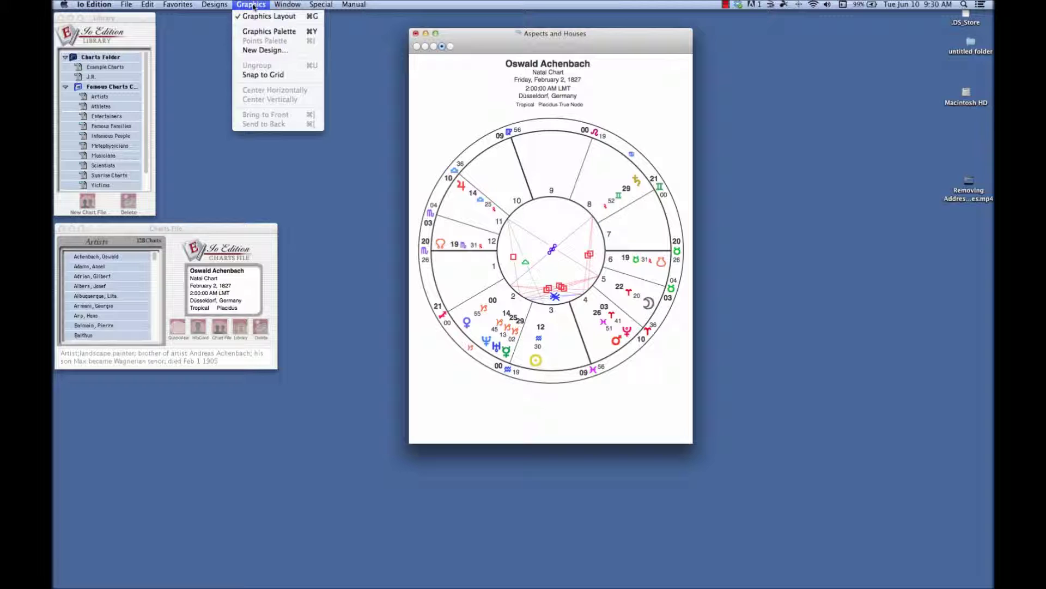
{"action": "left_click", "coordinate": [256, 31]}
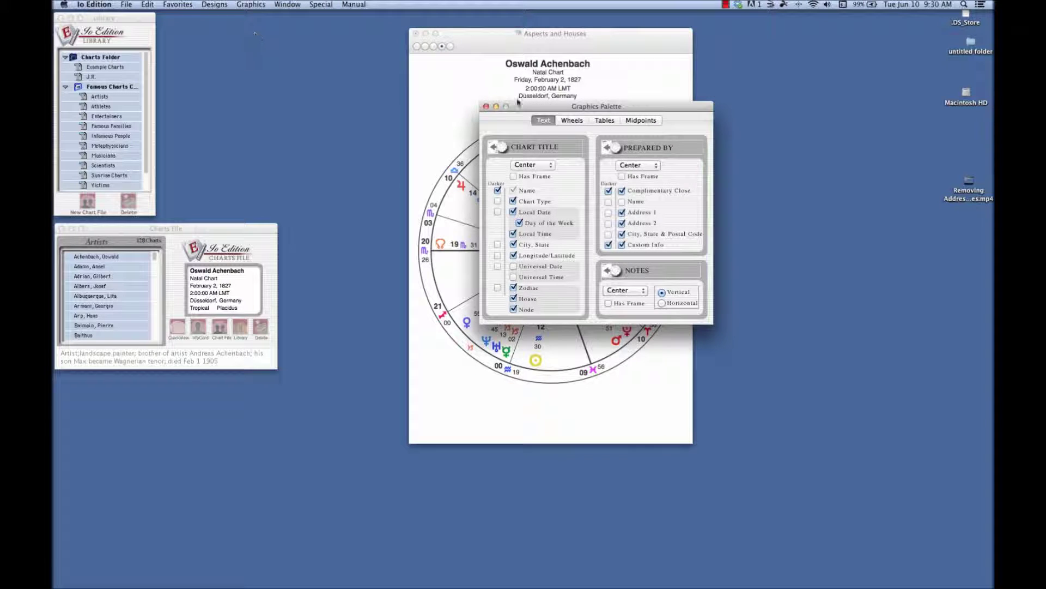
{"action": "left_click_drag", "start_coordinate": [531, 107], "coordinate": [221, 81]}
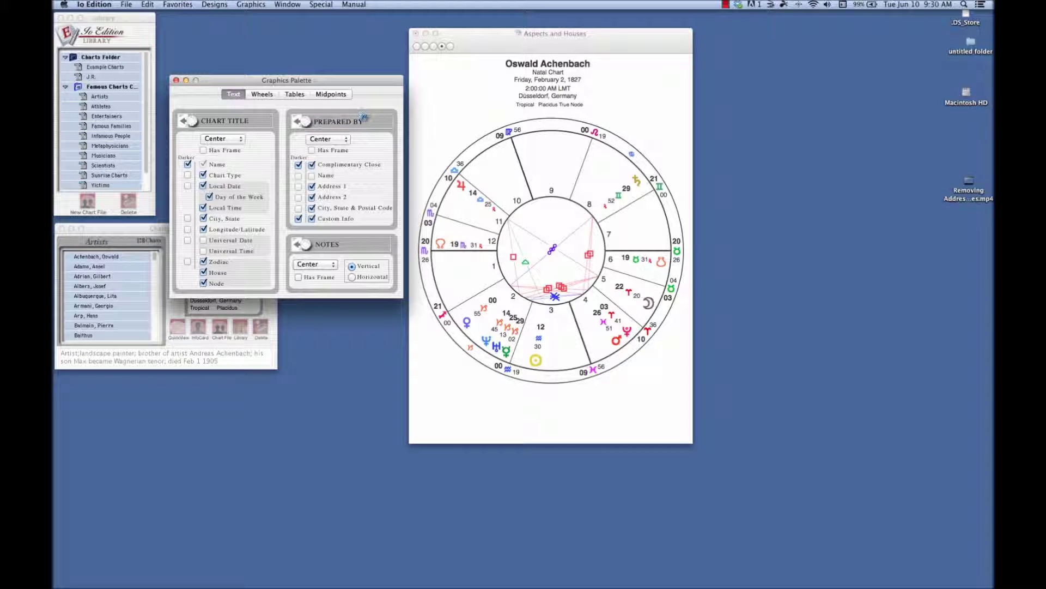
{"action": "left_click", "coordinate": [312, 186]}
{"action": "left_click", "coordinate": [312, 196]}
{"action": "left_click", "coordinate": [311, 208]}
In the General preferences, try "done by" as the Complimentary Close, restore "Created by" and save.
{"action": "left_click", "coordinate": [98, 5]}
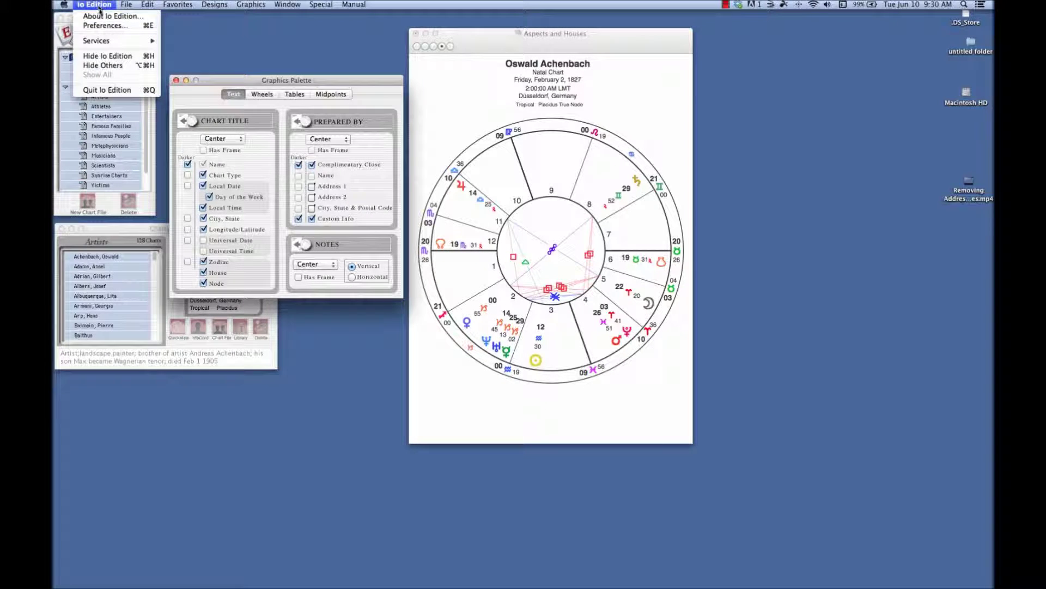
{"action": "left_click", "coordinate": [105, 25]}
{"action": "left_click_drag", "start_coordinate": [244, 202], "coordinate": [185, 221]}
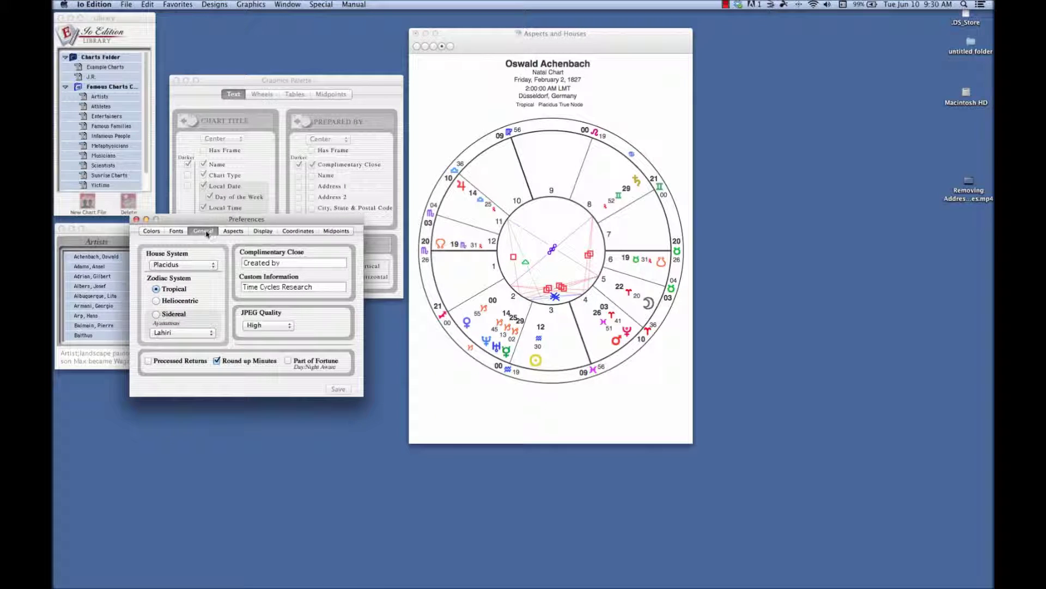
{"action": "left_click", "coordinate": [301, 262]}
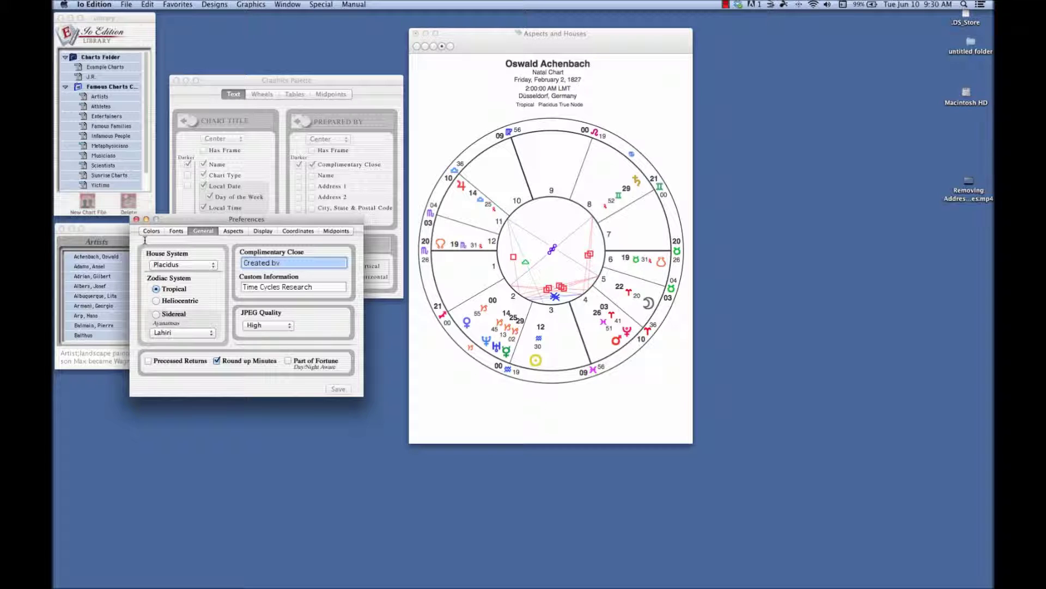
{"action": "type", "text": "done"}
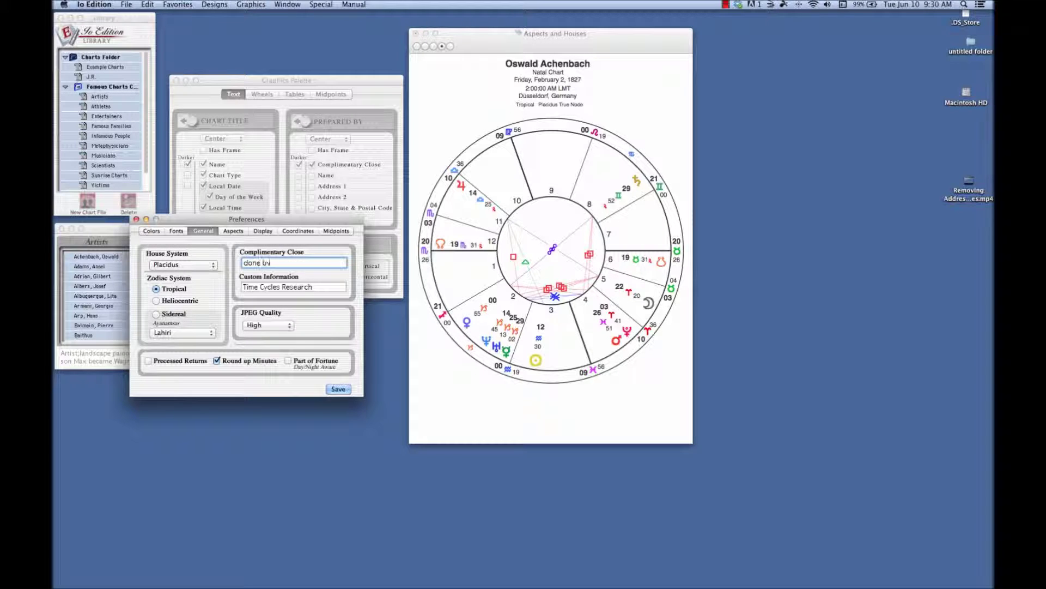
{"action": "key", "text": "BackSpace"}
{"action": "key", "text": "BackSpace"}
{"action": "key", "text": "BackSpace"}
{"action": "key", "text": "BackSpace"}
{"action": "type", "text": "Created"}
{"action": "type", "text": "y"}
{"action": "left_click", "coordinate": [341, 391]}
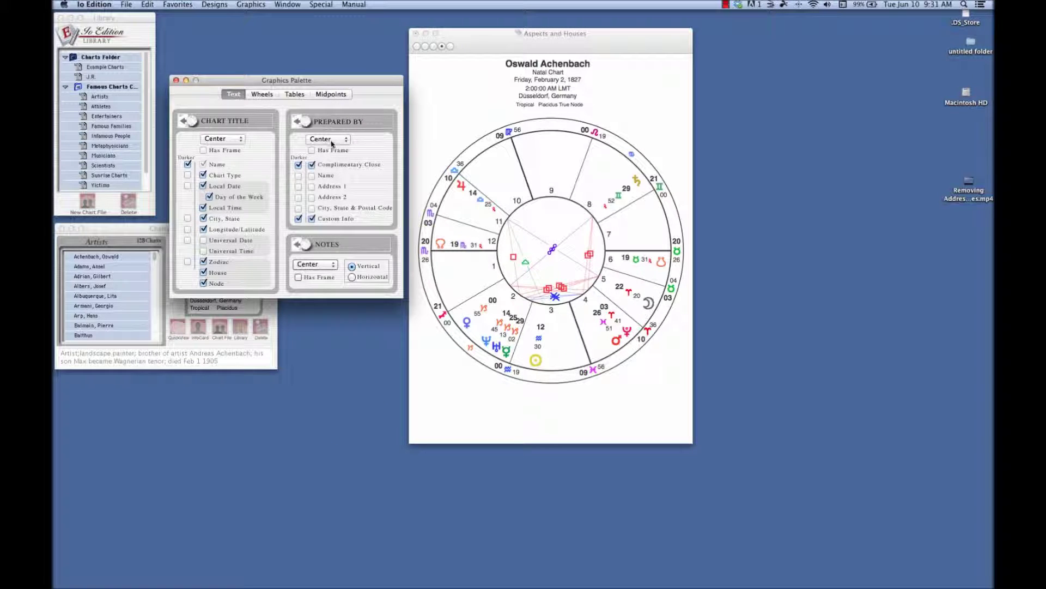
Turn off Darker for the Complimentary Close and keep the Prepared By alignment at Center.
{"action": "left_click", "coordinate": [299, 166]}
{"action": "left_click", "coordinate": [348, 140]}
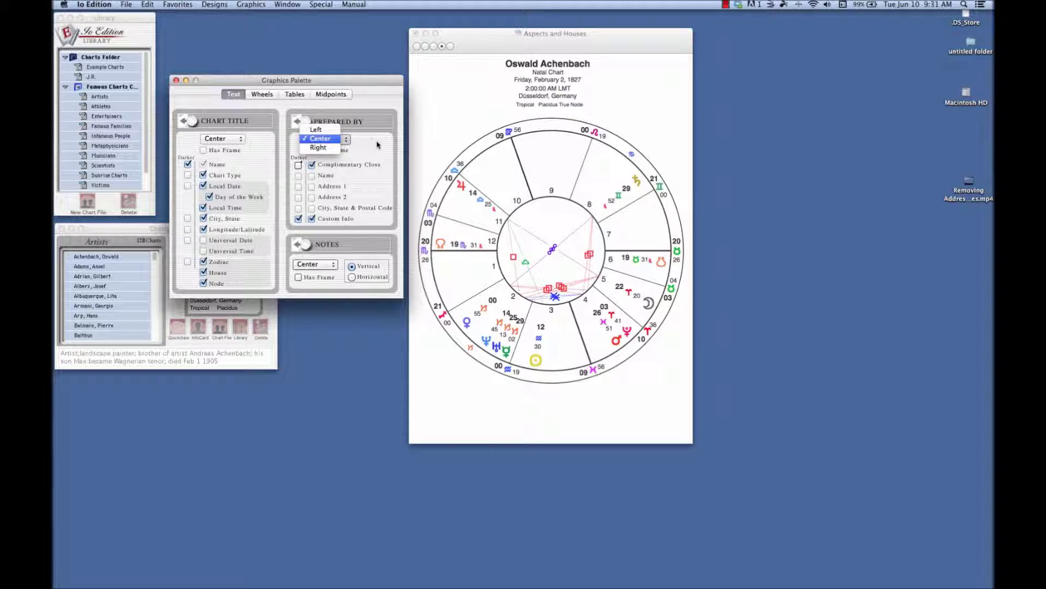
{"action": "left_click", "coordinate": [327, 139]}
Try out a framed Prepared By block below the wheel, and remove both the block and its frame setting.
{"action": "left_click", "coordinate": [312, 151]}
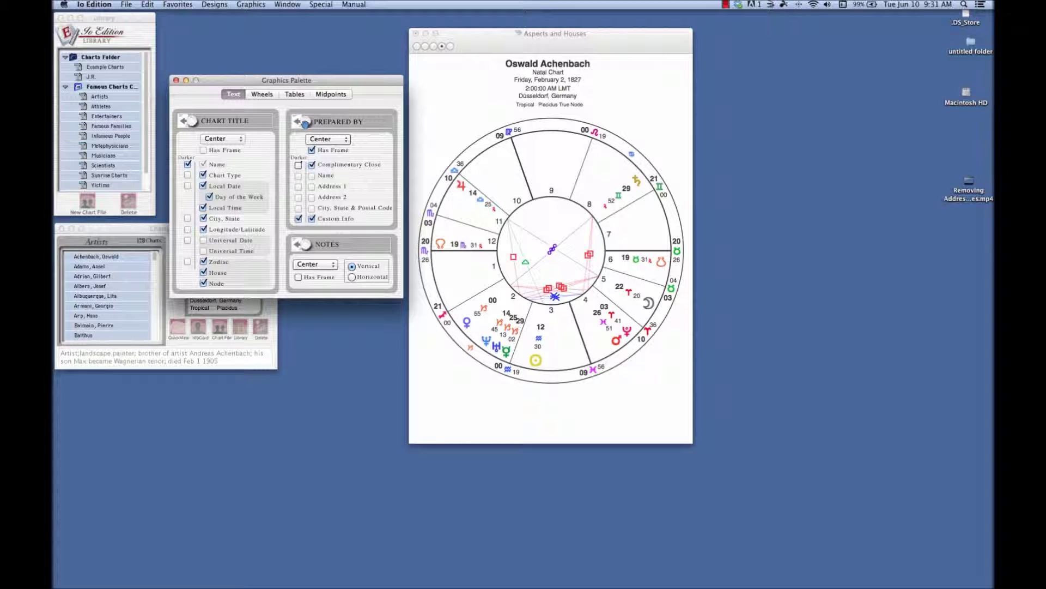
{"action": "left_click_drag", "start_coordinate": [304, 122], "coordinate": [558, 409]}
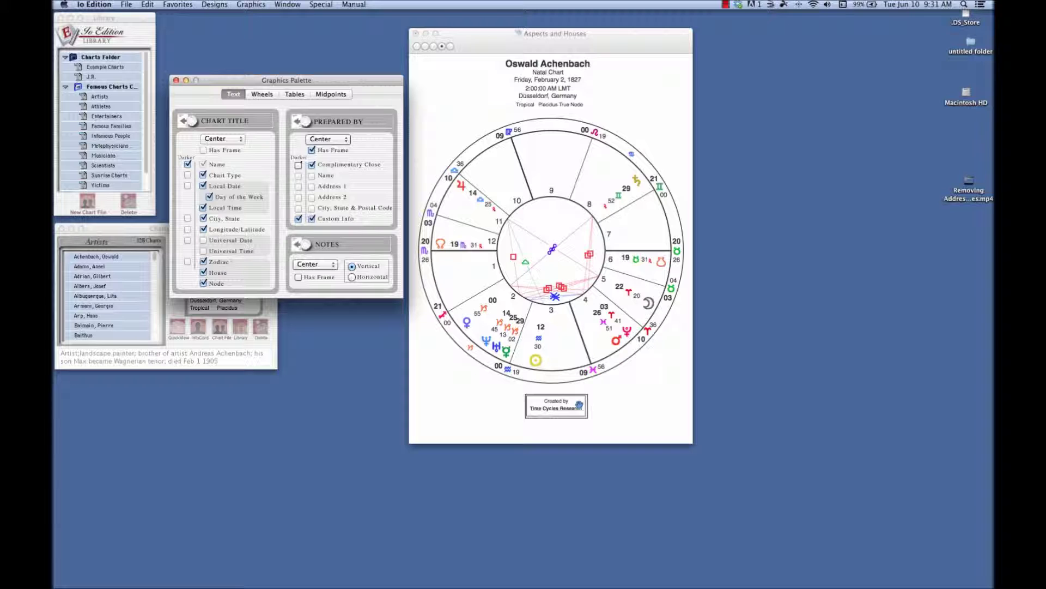
{"action": "left_click", "coordinate": [561, 409]}
{"action": "left_click", "coordinate": [557, 407]}
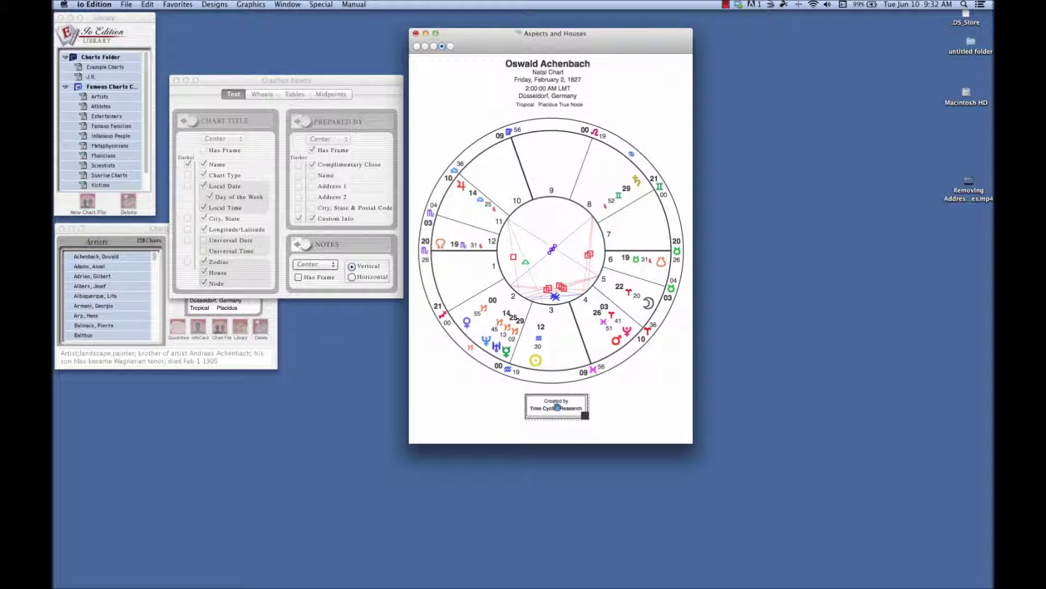
{"action": "key", "text": "Delete"}
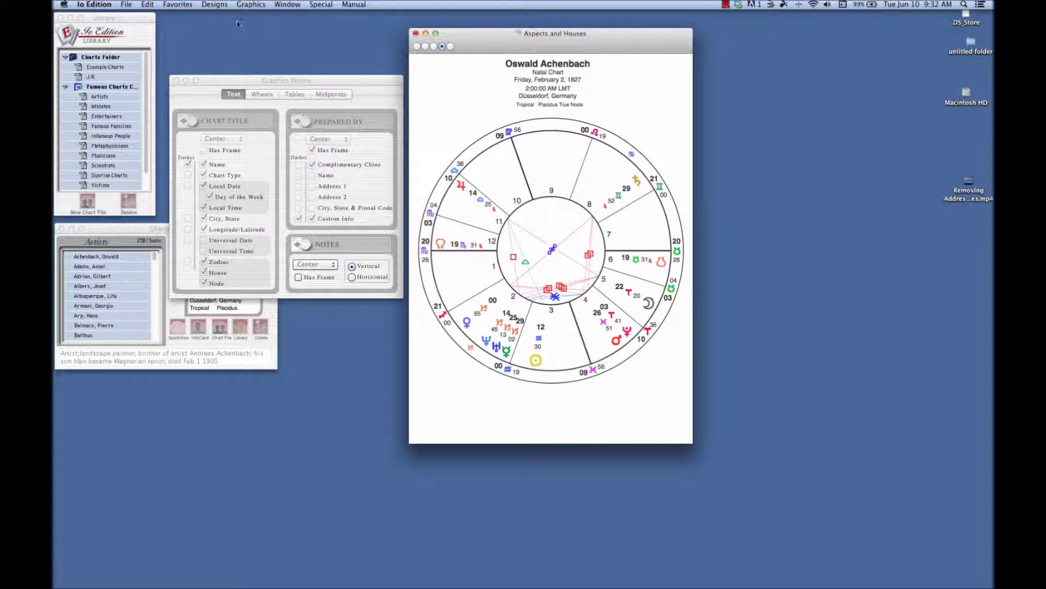
{"action": "left_click", "coordinate": [312, 151]}
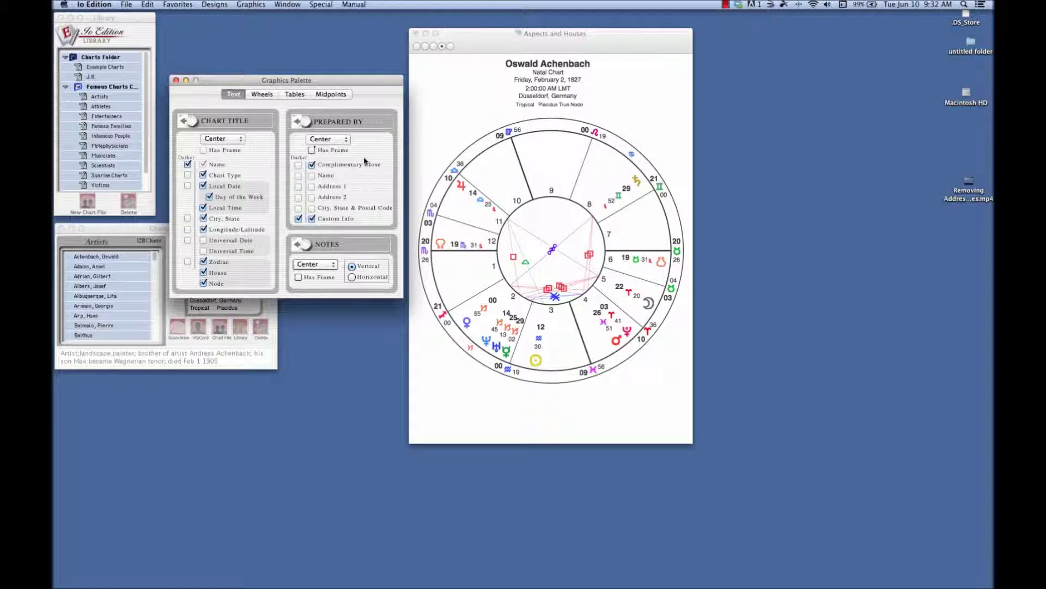
Add the Prepared By block without a frame below the wheel, enlarge it slightly and center it under the chart.
{"action": "left_click", "coordinate": [311, 124]}
{"action": "left_click_drag", "start_coordinate": [313, 127], "coordinate": [556, 406]}
{"action": "left_click", "coordinate": [577, 411]}
{"action": "left_click", "coordinate": [578, 412]}
{"action": "mouse_move", "coordinate": [585, 418]}
{"action": "left_mouse_down"}
{"action": "mouse_move", "coordinate": [612, 429]}
{"action": "mouse_move", "coordinate": [569, 425]}
{"action": "left_mouse_up"}
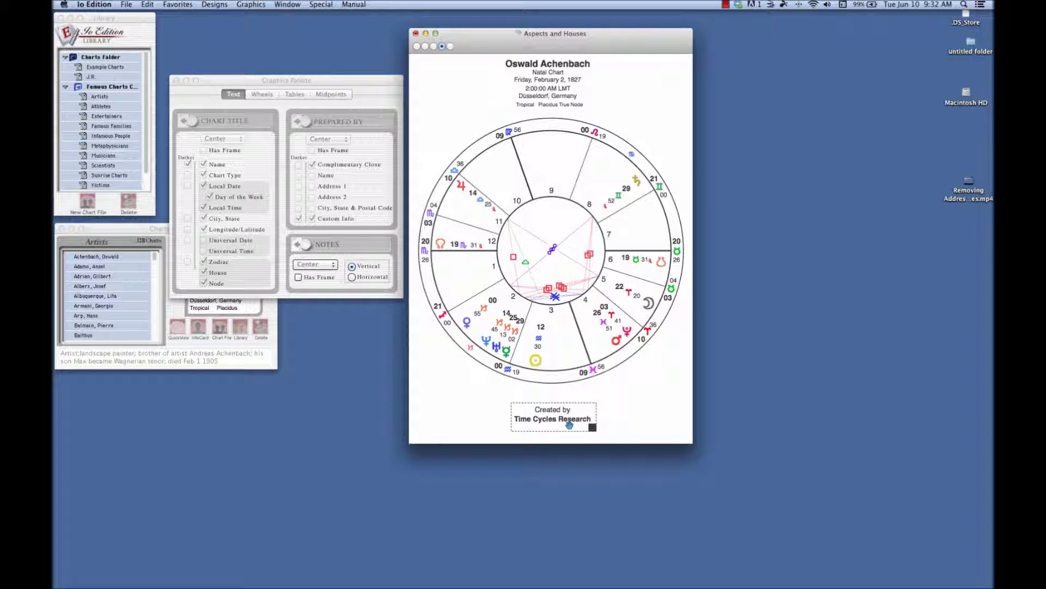
Shift the wheel and the chart title block slightly downward to balance the spacing on the page.
{"action": "left_click", "coordinate": [545, 345]}
{"action": "left_click_drag", "start_coordinate": [563, 82], "coordinate": [567, 85]}
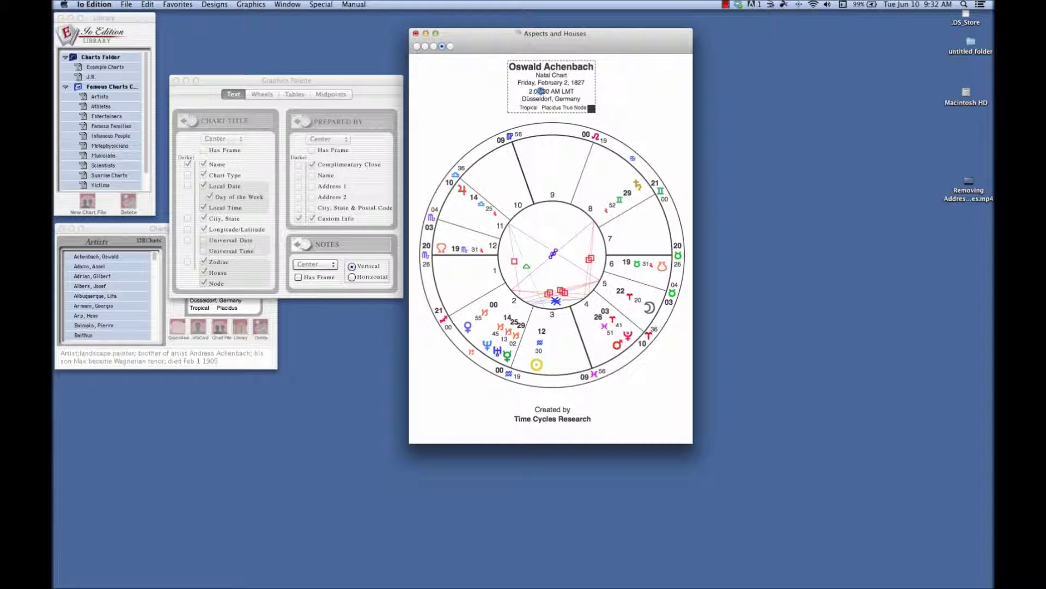
{"action": "left_click", "coordinate": [264, 126]}
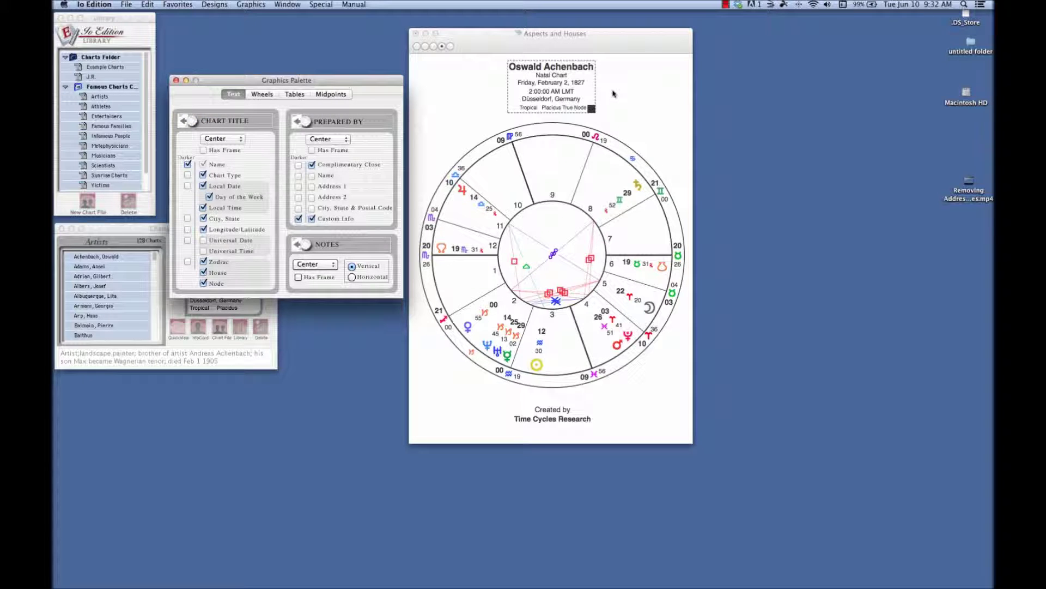
Close the Aspects and Houses design and save the layout changes.
{"action": "left_click", "coordinate": [650, 88]}
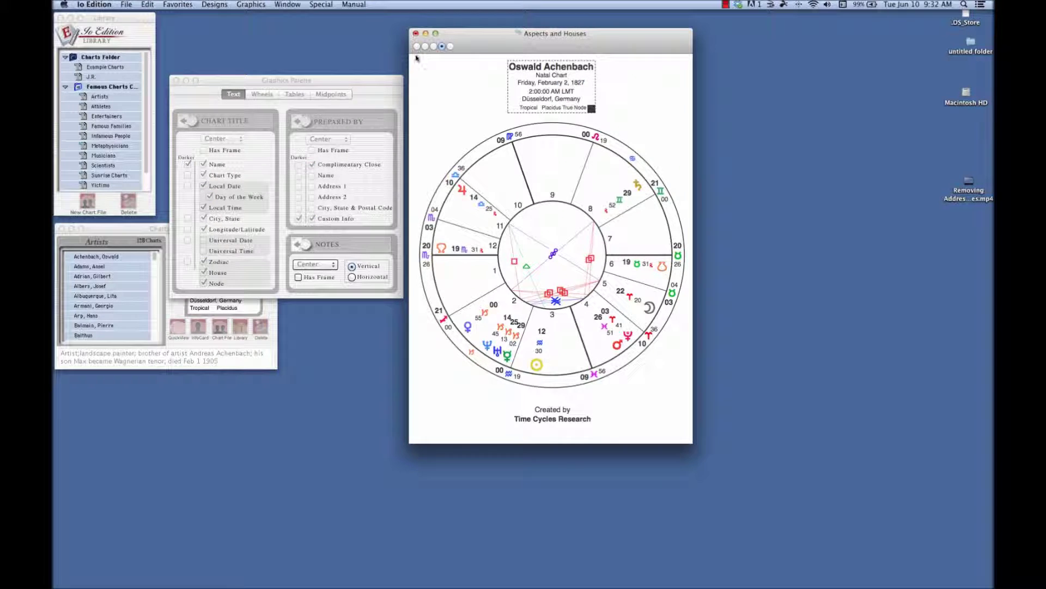
{"action": "left_click", "coordinate": [416, 34]}
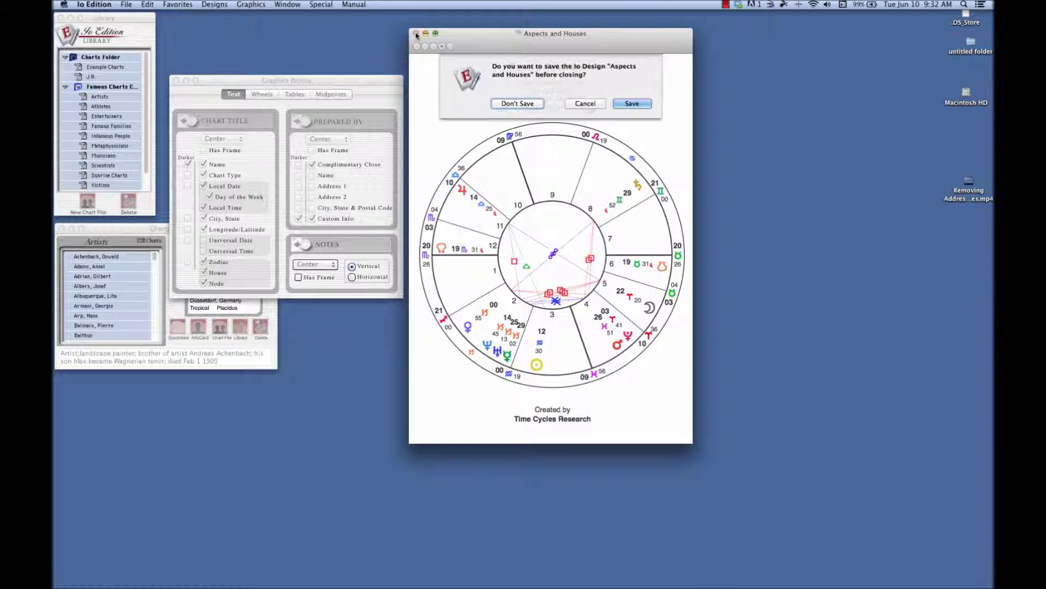
{"action": "left_click", "coordinate": [640, 105]}
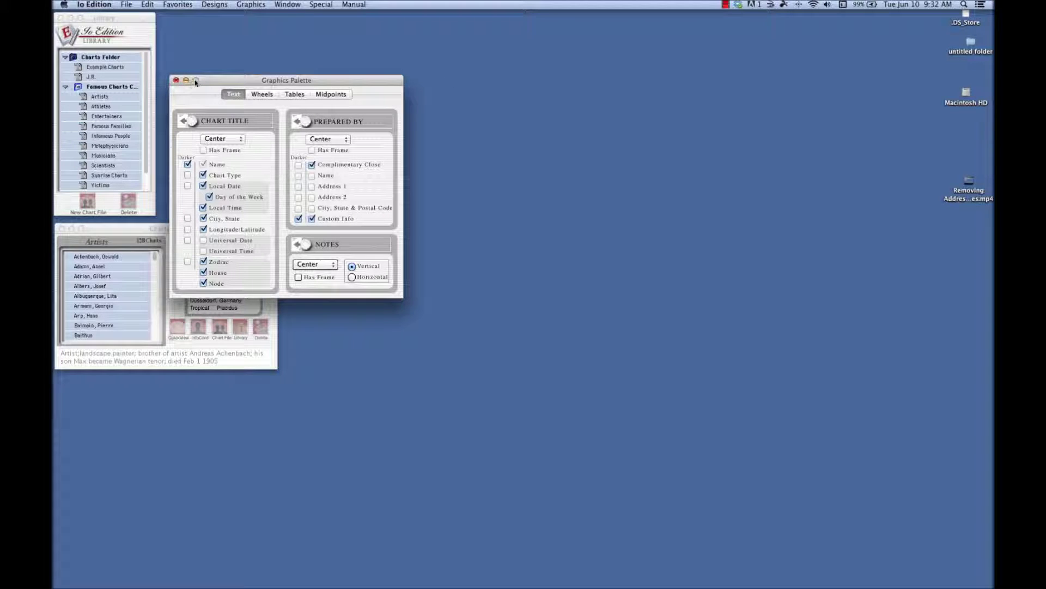
Reopen the Aspects and Houses design, move its window clear of the Graphics Palette, and nudge the Prepared By block slightly rightward under the wheel.
{"action": "left_click", "coordinate": [213, 5]}
{"action": "mouse_move", "coordinate": [216, 16]}
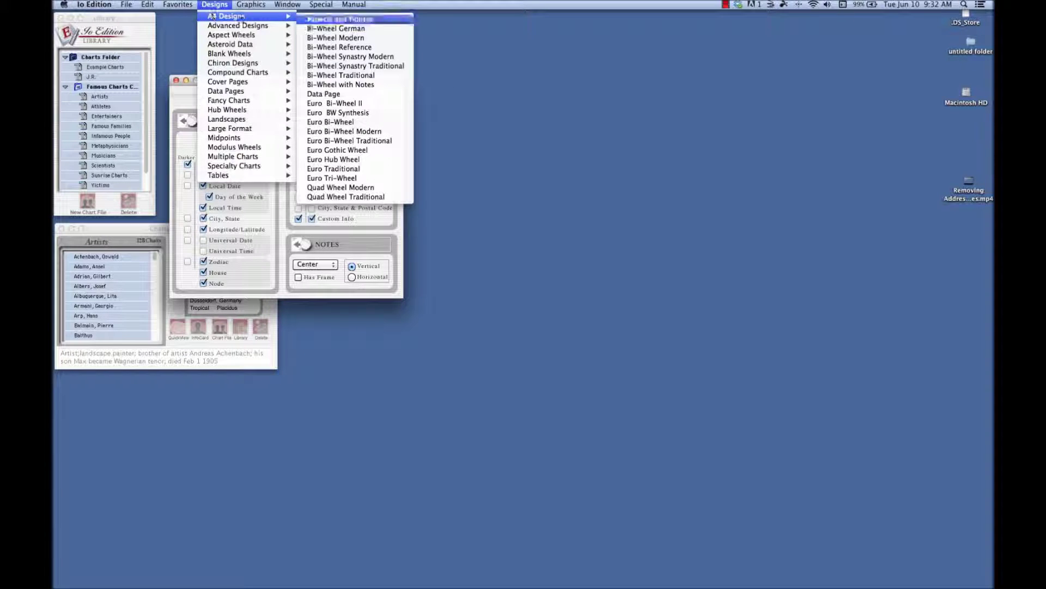
{"action": "left_click", "coordinate": [316, 20]}
{"action": "left_click_drag", "start_coordinate": [344, 60], "coordinate": [705, 61]}
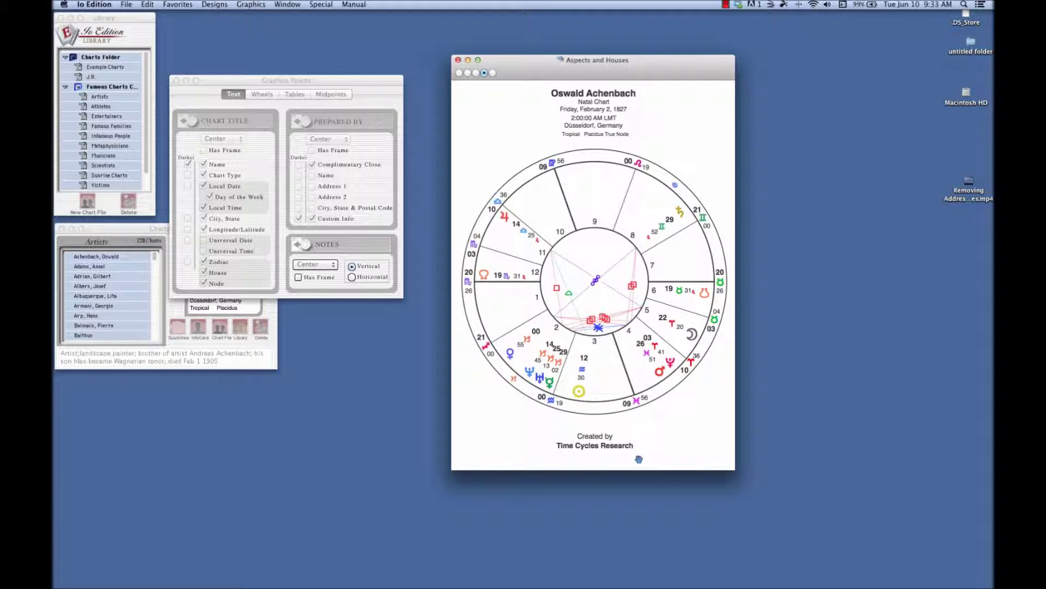
{"action": "left_click_drag", "start_coordinate": [593, 438], "coordinate": [600, 437]}
{"action": "left_click", "coordinate": [694, 394]}
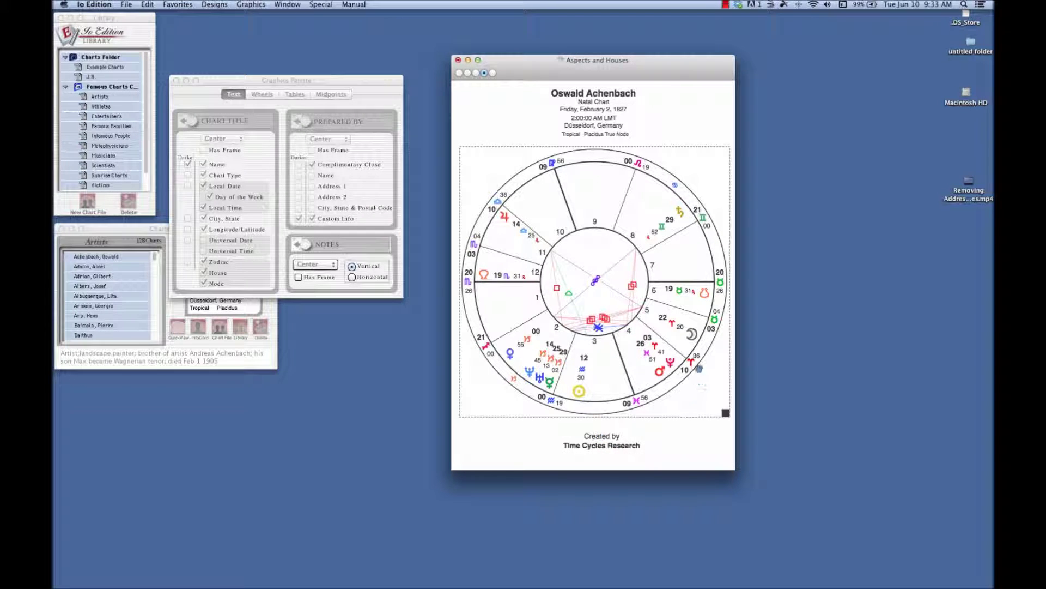
Close the reopened chart design with its changes saved, and close the Graphics Palette.
{"action": "left_click", "coordinate": [459, 59]}
{"action": "left_click", "coordinate": [678, 131]}
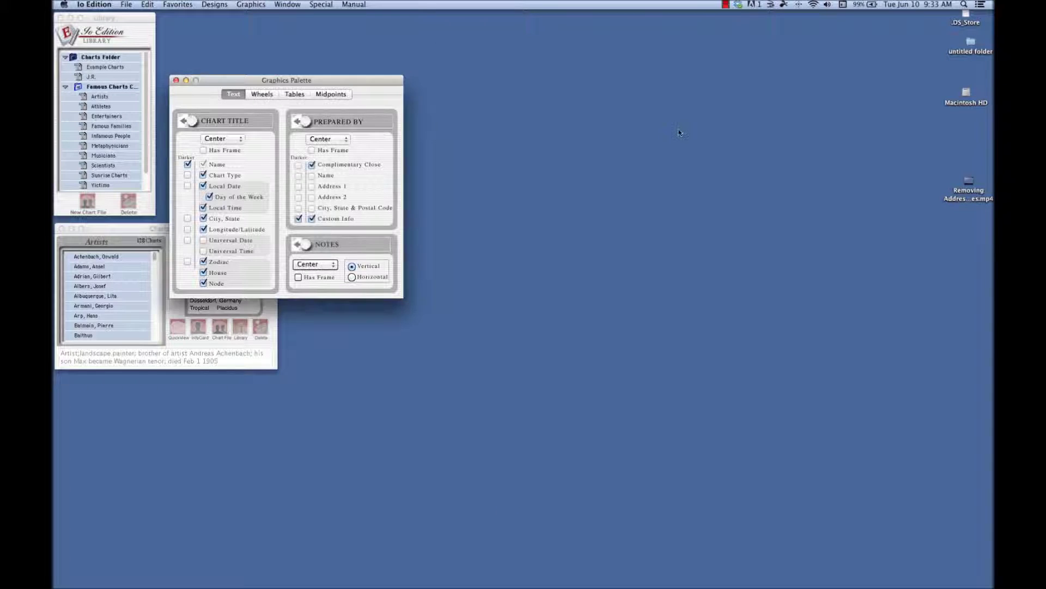
{"action": "left_click", "coordinate": [176, 80]}
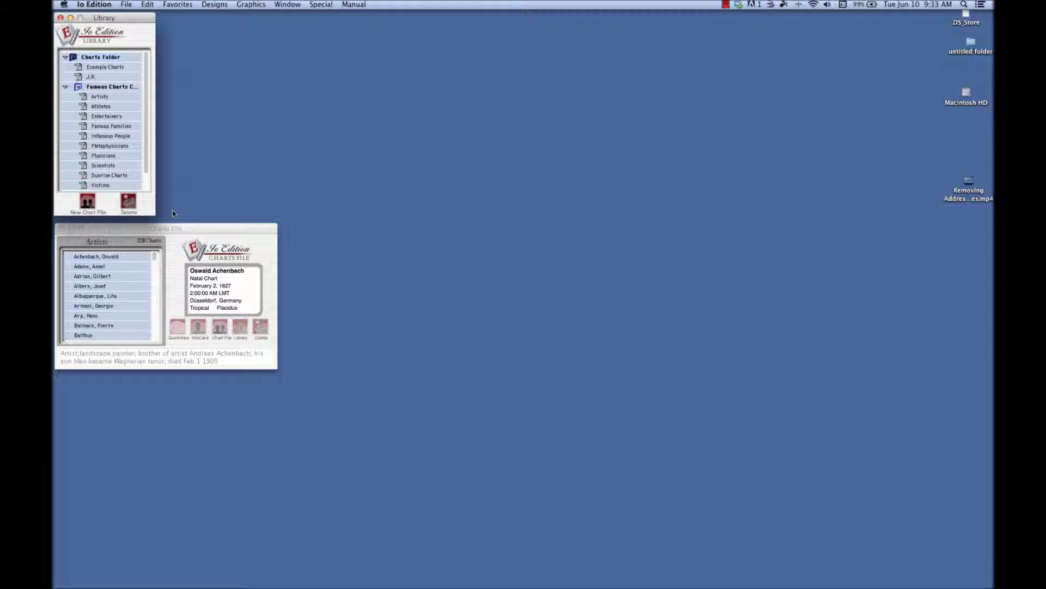